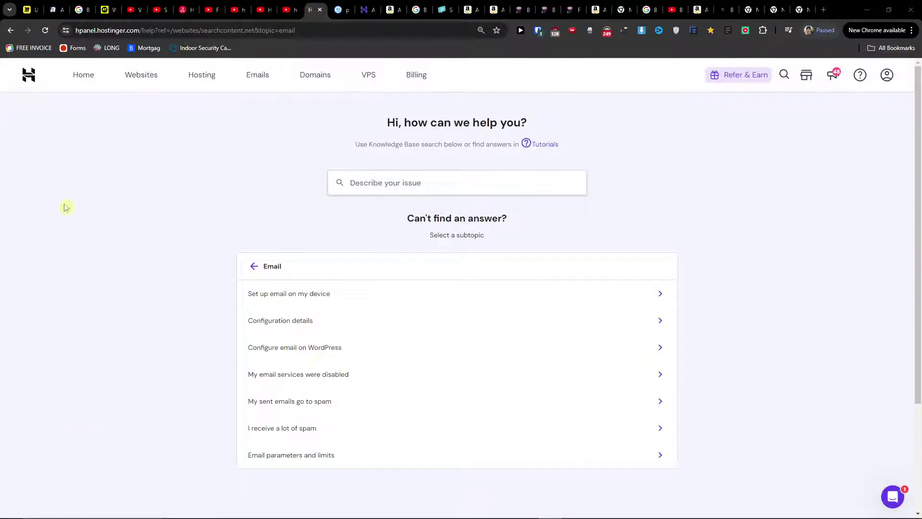
# Browse the help center to the Email topic's list of subtopics
pyautogui.click(859, 75)
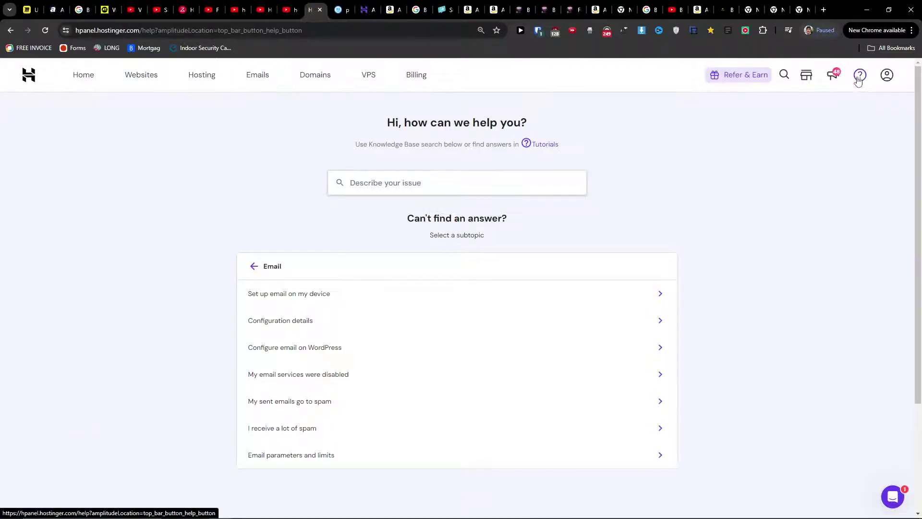
pyautogui.click(253, 266)
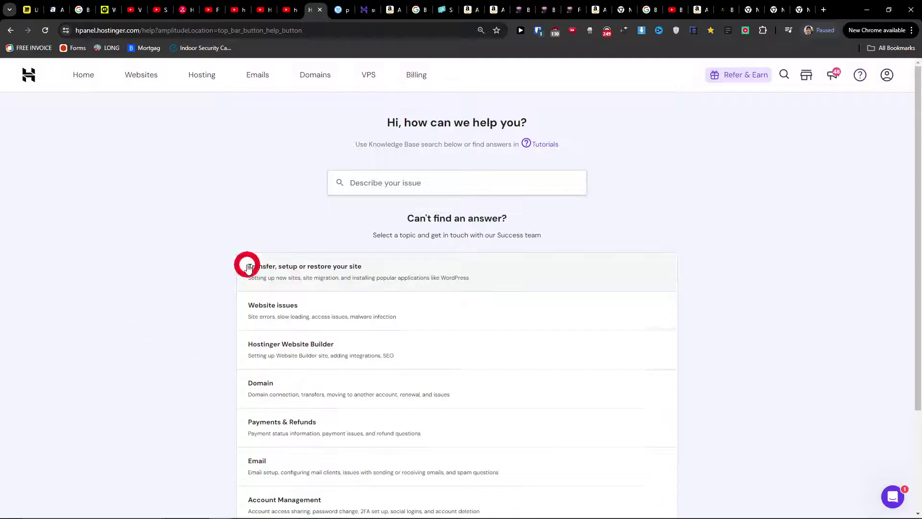
pyautogui.scroll(-3, 507, 234)
pyautogui.click(308, 343)
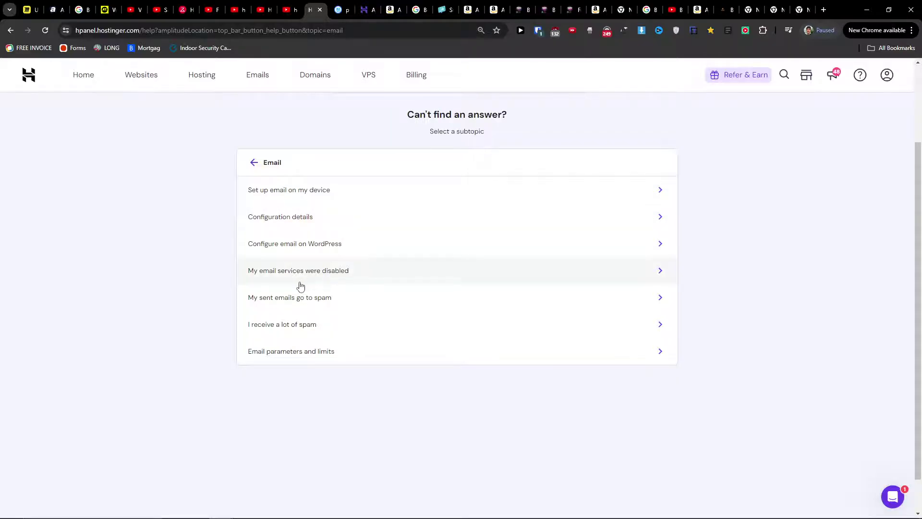
pyautogui.click(321, 277)
pyautogui.click(257, 269)
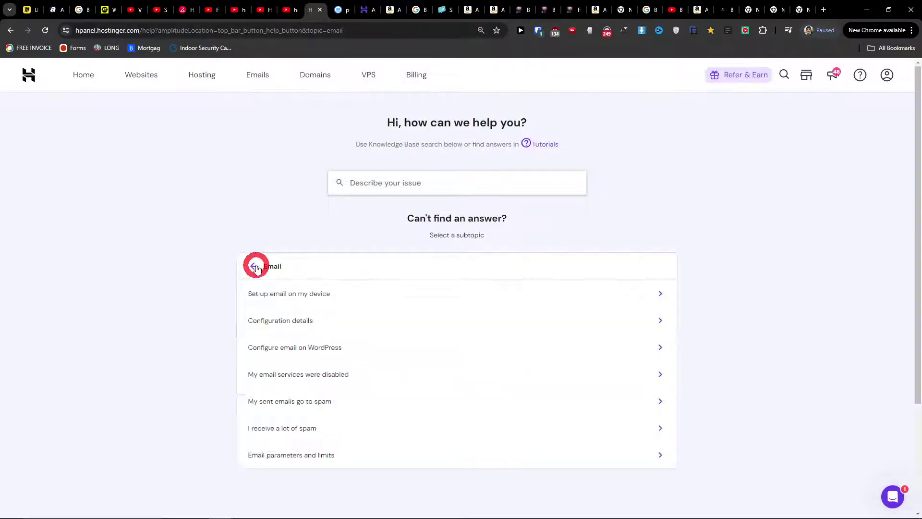
pyautogui.scroll(-3, 303, 273)
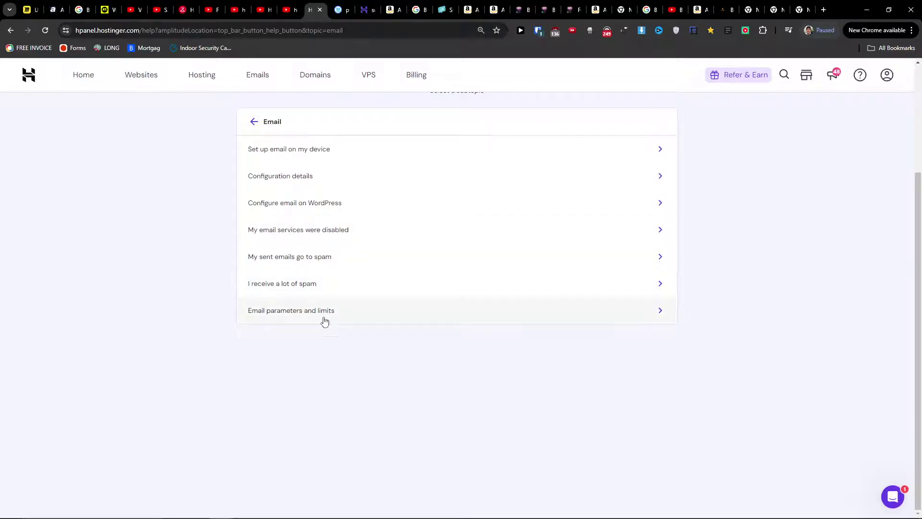
# Open Email 'Configuration details', start a live support chat, and focus the message box
pyautogui.click(334, 178)
pyautogui.click(325, 368)
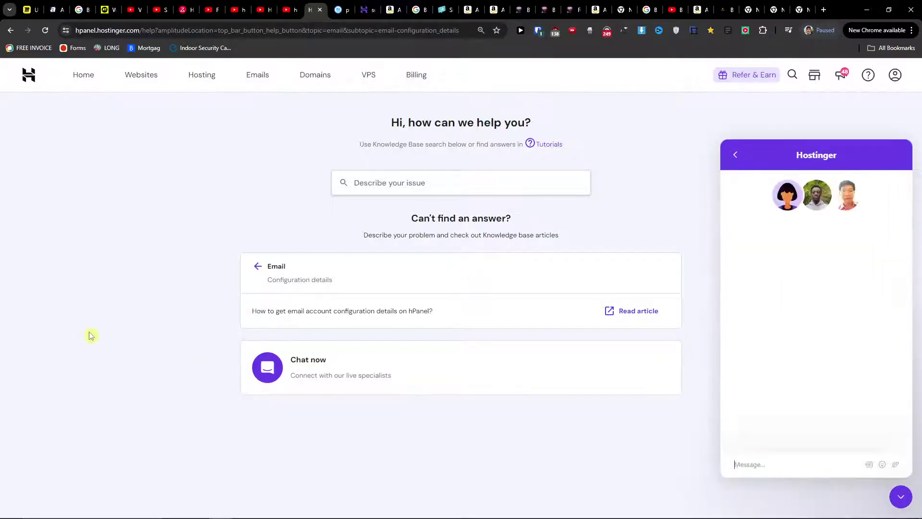
pyautogui.click(780, 458)
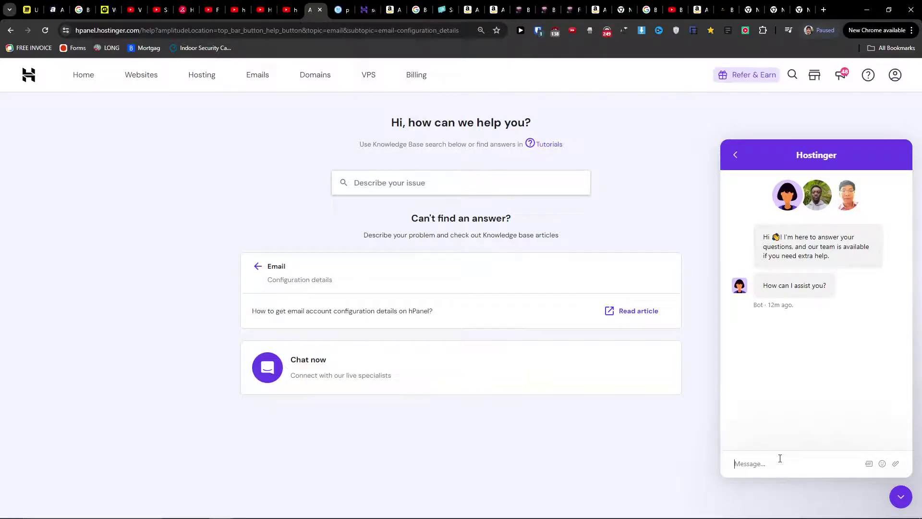
# Go back in the chat widget to the Messages list of past support conversations
pyautogui.click(734, 154)
pyautogui.scroll(-3, 807, 339)
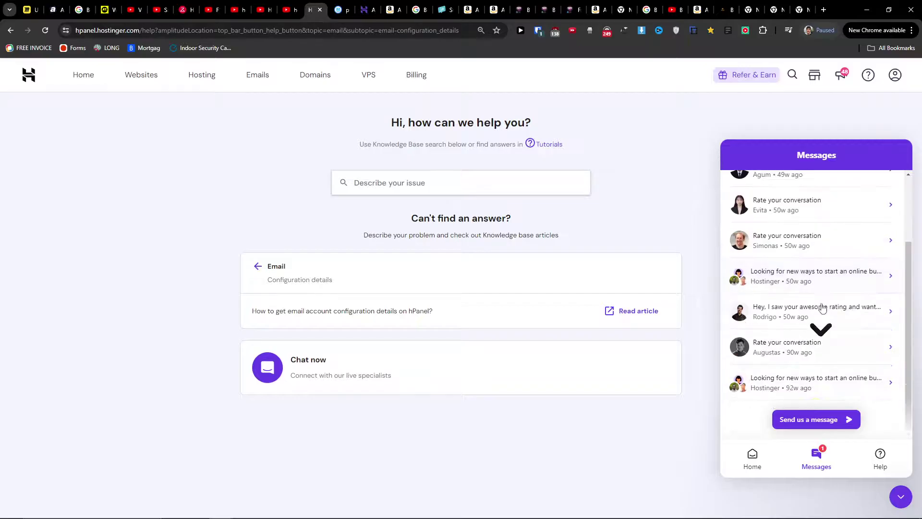
pyautogui.scroll(3, 815, 303)
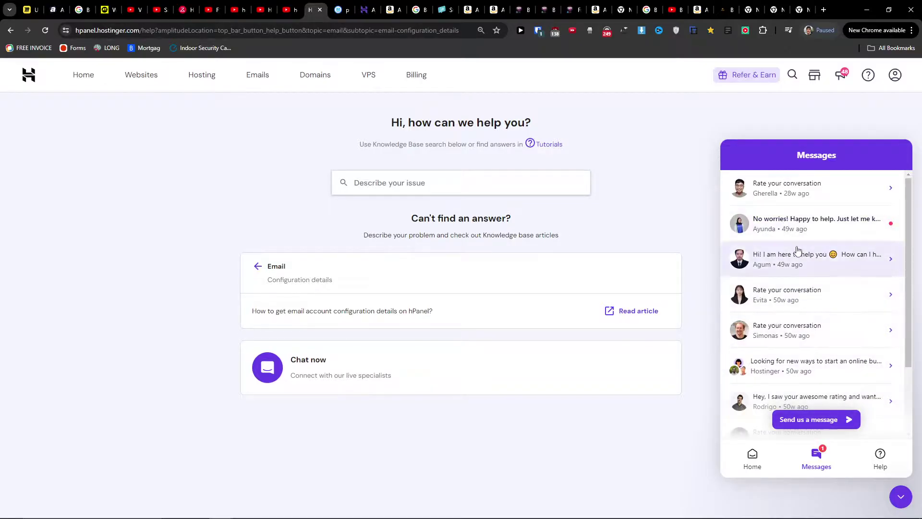